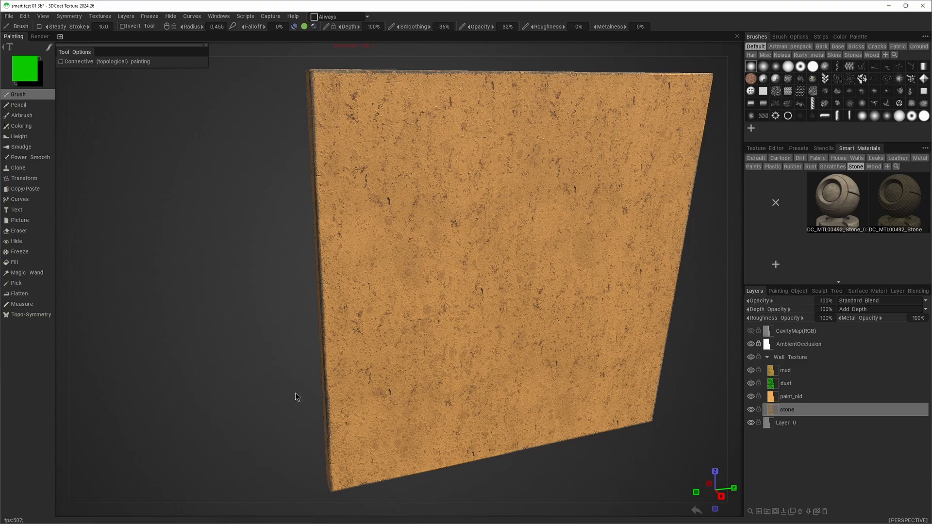
# Inspect the 01 - DC_MTL00492_Stone_02 material from the House Walls smart materials in the Smart Material Editor
pyautogui.moveTo(291, 434); pyautogui.dragTo(321, 427)
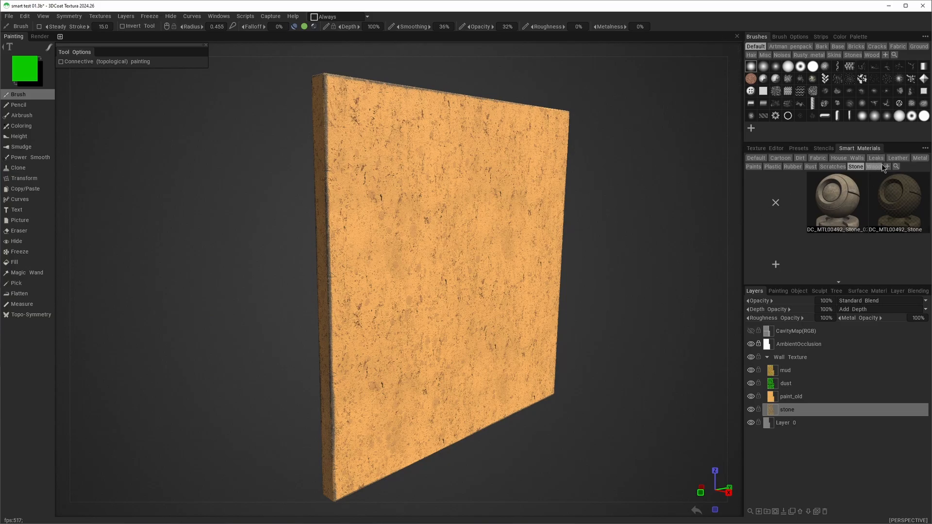
pyautogui.click(920, 158)
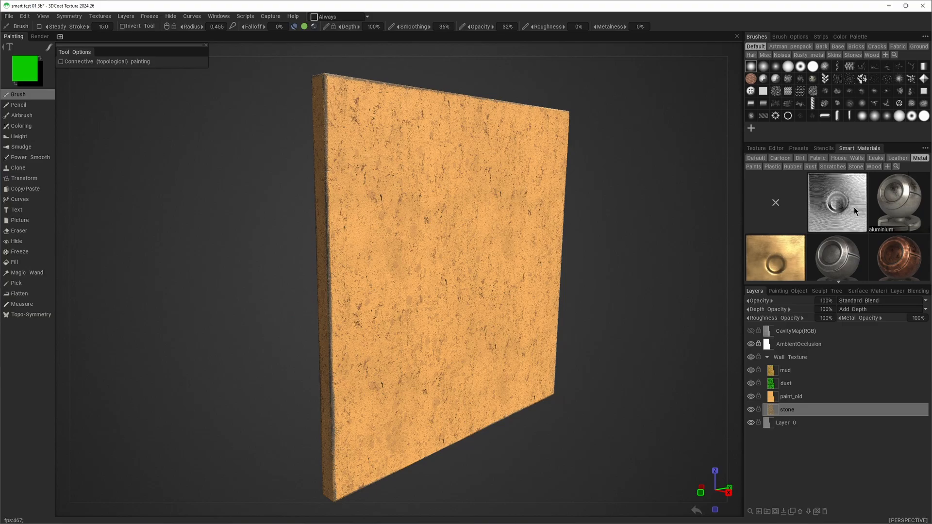
pyautogui.moveTo(854, 210)
pyautogui.click(847, 157)
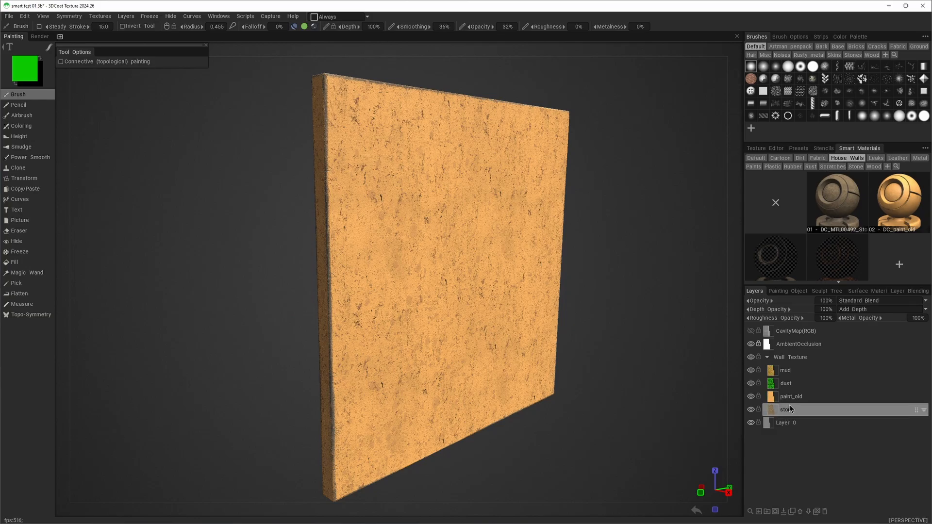
pyautogui.doubleClick(840, 197)
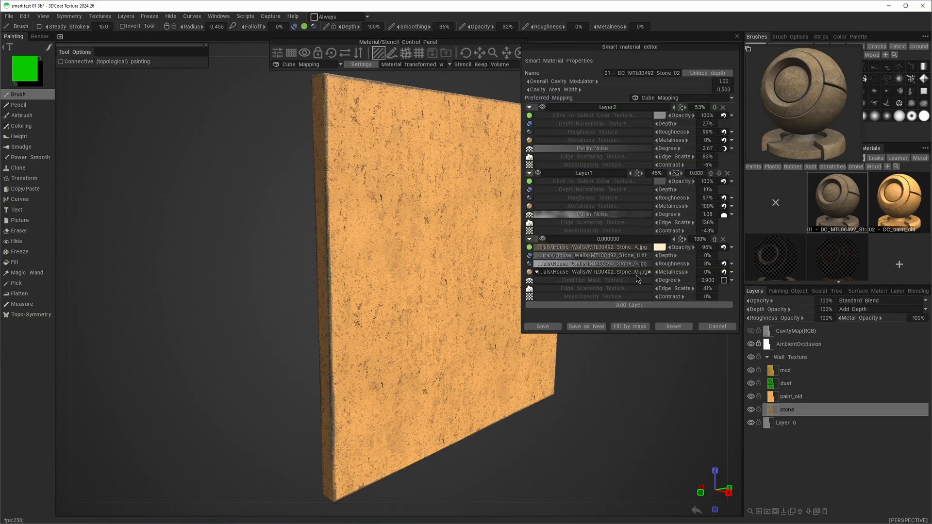
pyautogui.moveTo(637, 278)
pyautogui.click(710, 327)
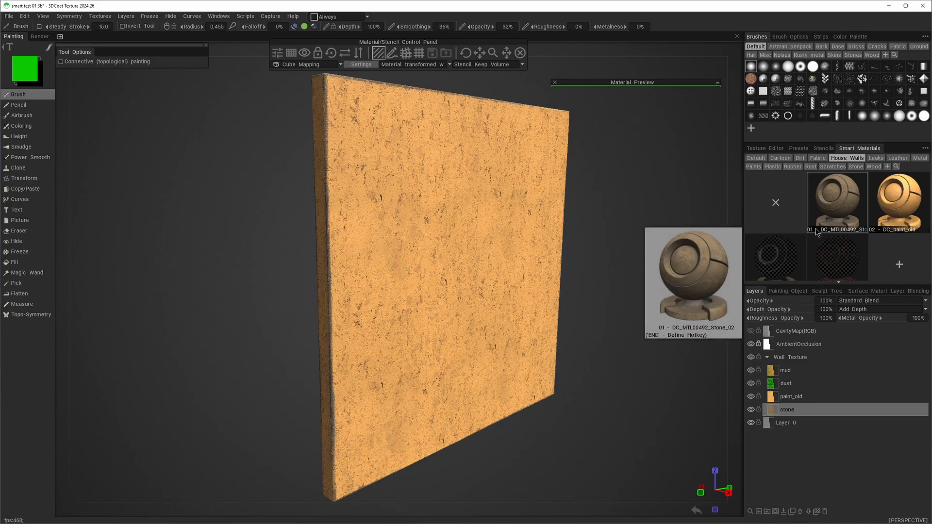
# Examine the numbered stone, paint, dust and mud smart materials in the House Walls folder and their order
pyautogui.moveTo(812, 232)
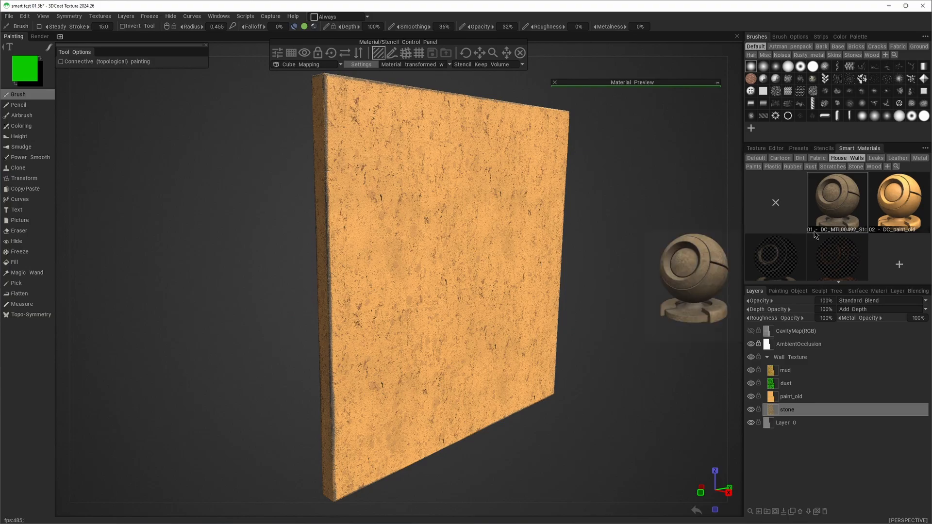
pyautogui.scroll(-1, 875, 242)
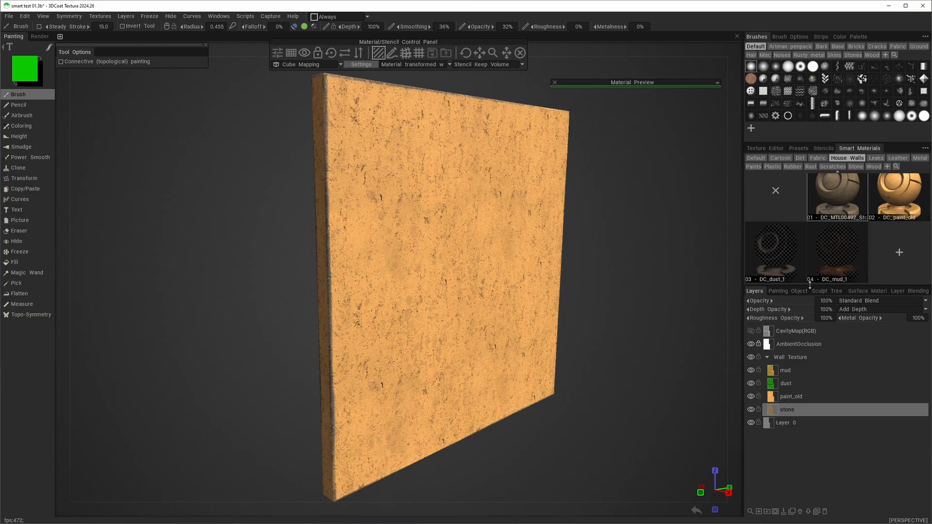
pyautogui.scroll(1, 841, 267)
pyautogui.scroll(-1, 842, 260)
pyautogui.moveTo(843, 260)
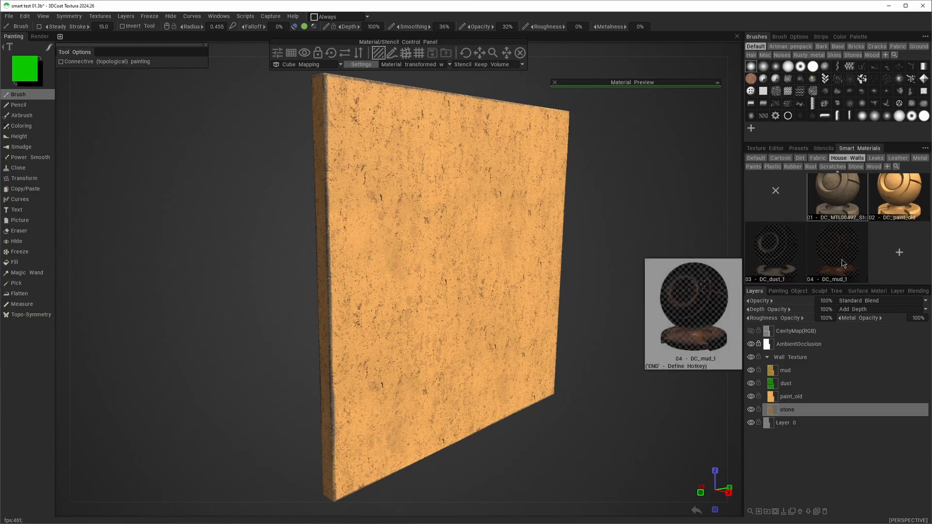
pyautogui.scroll(1, 843, 263)
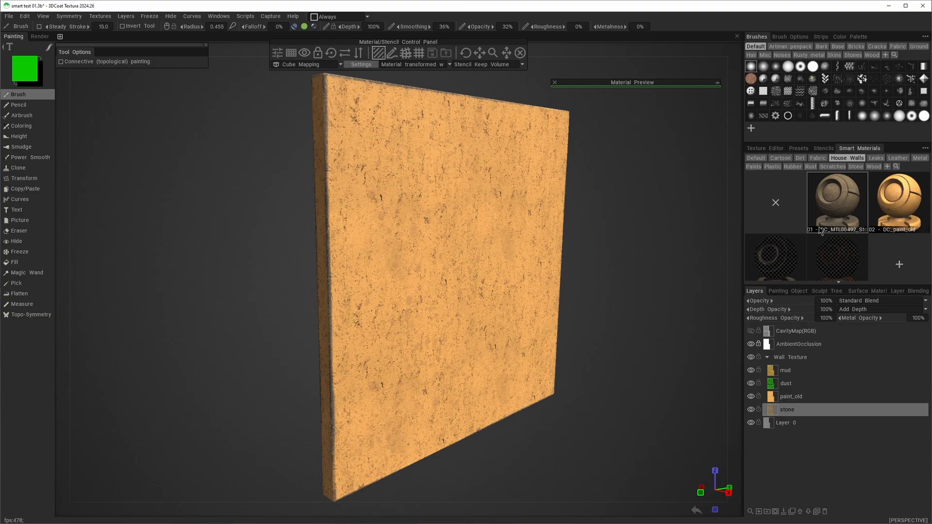
pyautogui.scroll(-1, 828, 231)
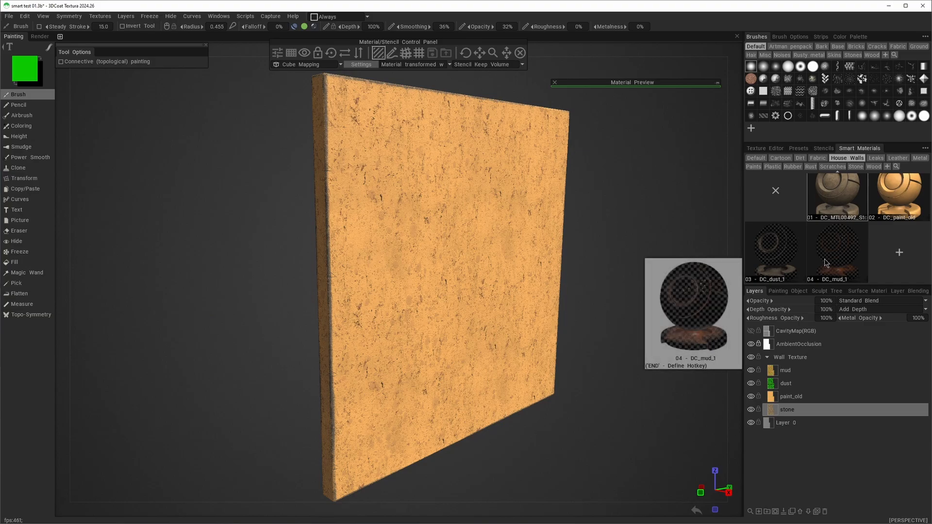
pyautogui.scroll(1, 849, 266)
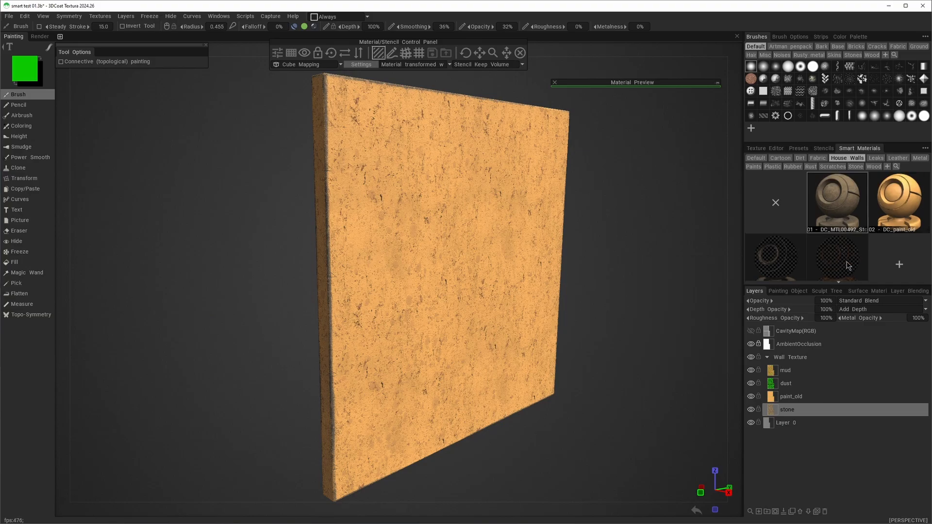
pyautogui.scroll(-1, 847, 265)
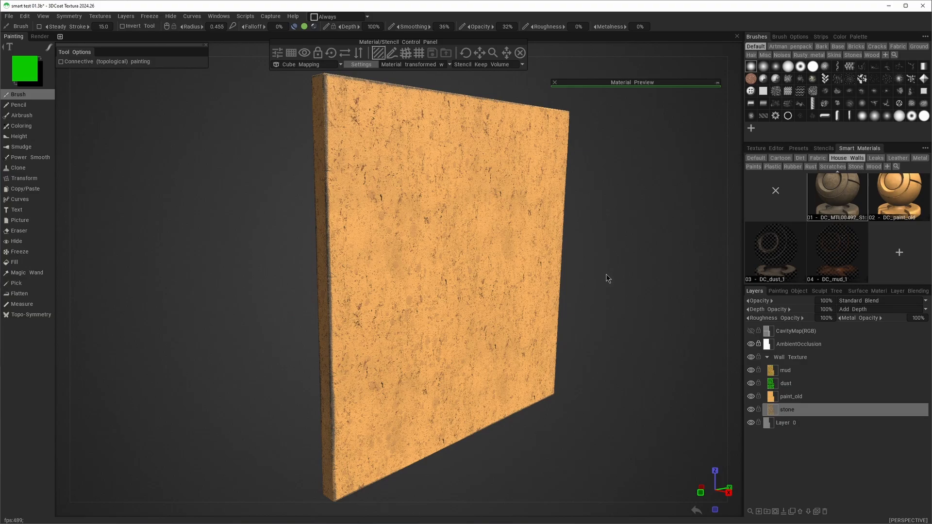
pyautogui.moveTo(606, 274); pyautogui.dragTo(594, 282)
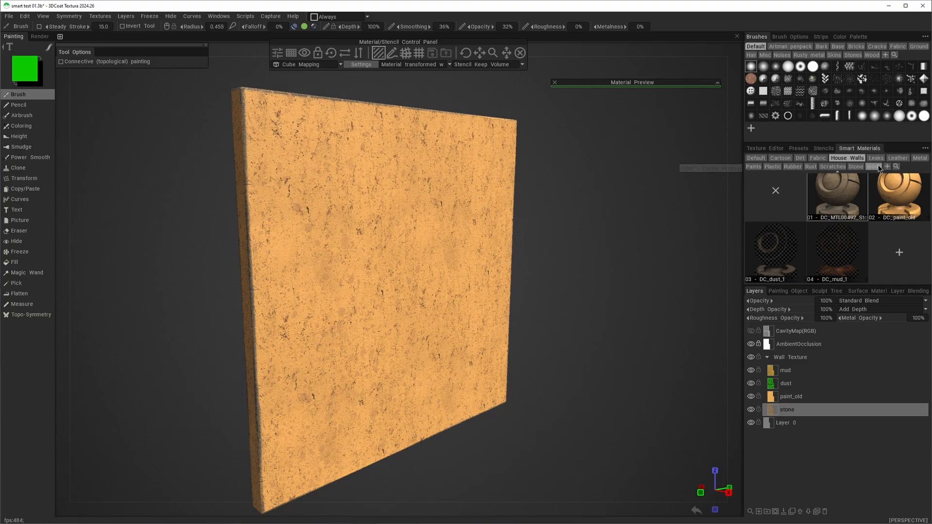
# Switch to File Explorer and locate the House Walls folder under Documents, 3DCoatTexture, UserPrefs, SmartMaterials
pyautogui.moveTo(520, 190); pyautogui.dragTo(522, 164)
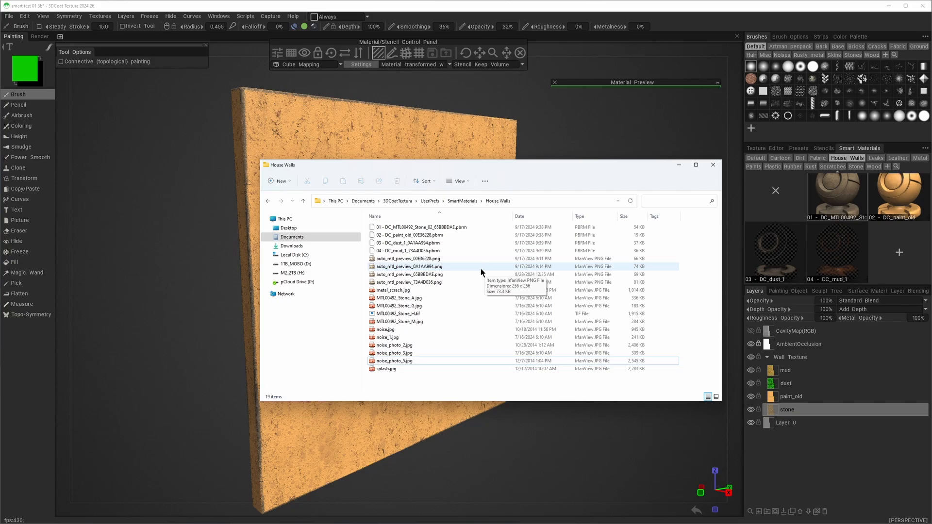
pyautogui.click(405, 201)
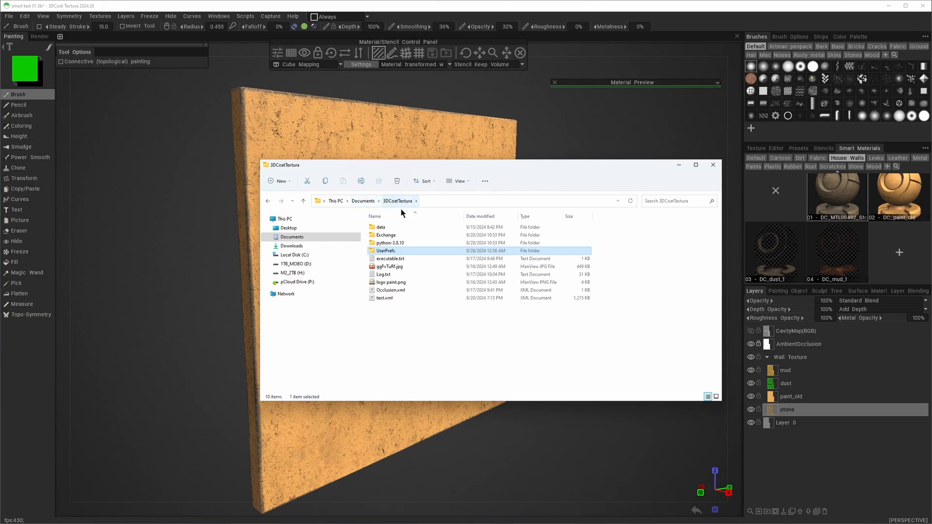
pyautogui.doubleClick(381, 251)
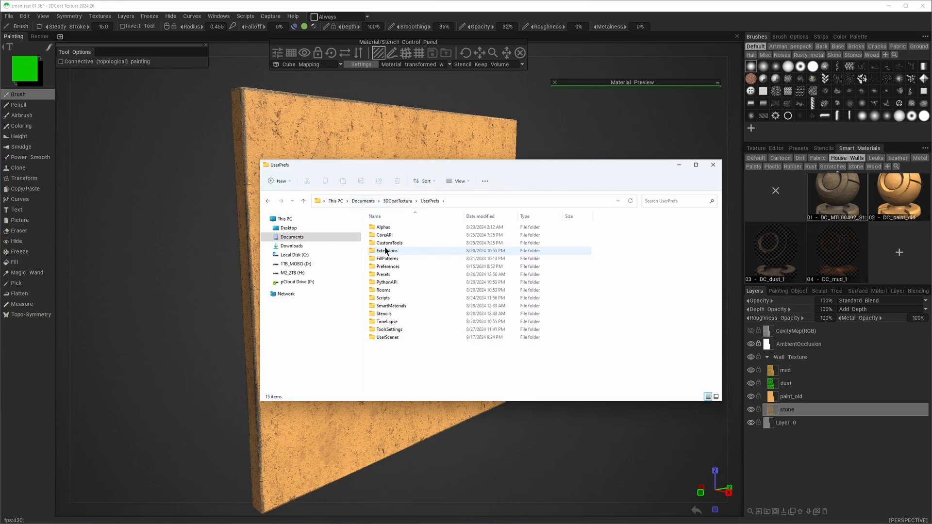
pyautogui.doubleClick(395, 304)
pyautogui.click(395, 252)
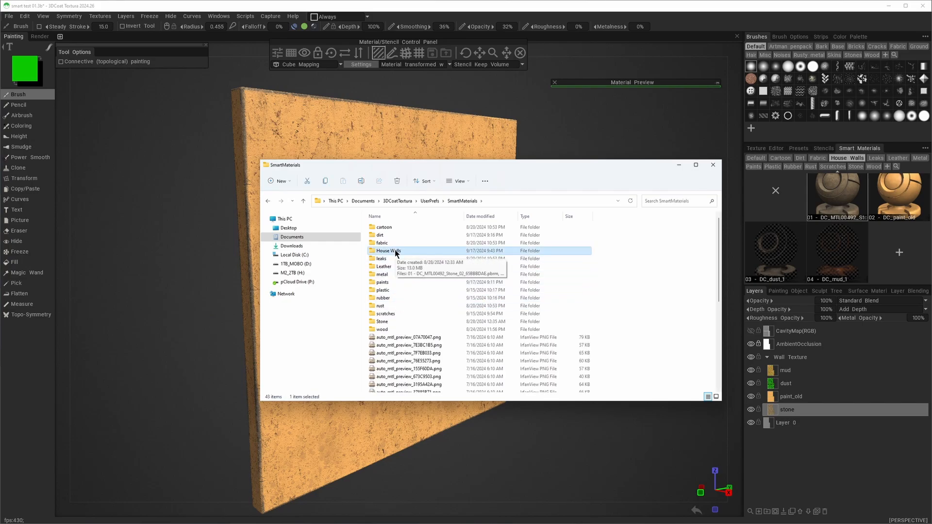
pyautogui.rightClick(395, 252)
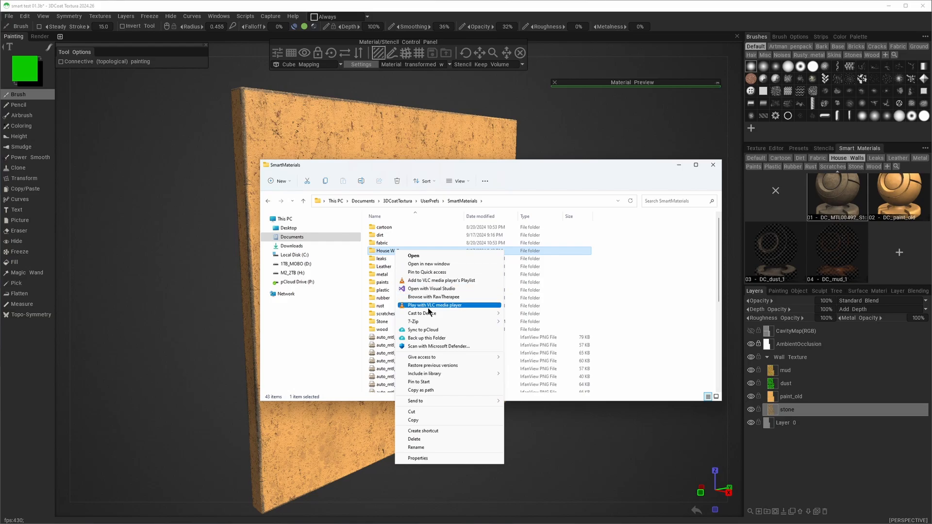
pyautogui.click(571, 174)
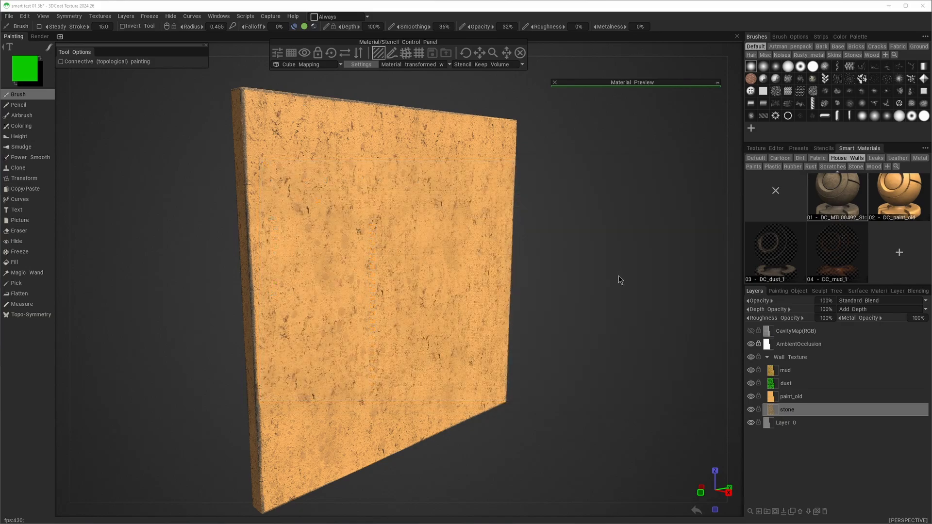
# Save the wall scene and import "house walls - corner wall.fbx" into a new scene for Per Pixel Painting
pyautogui.moveTo(569, 267); pyautogui.dragTo(598, 265)
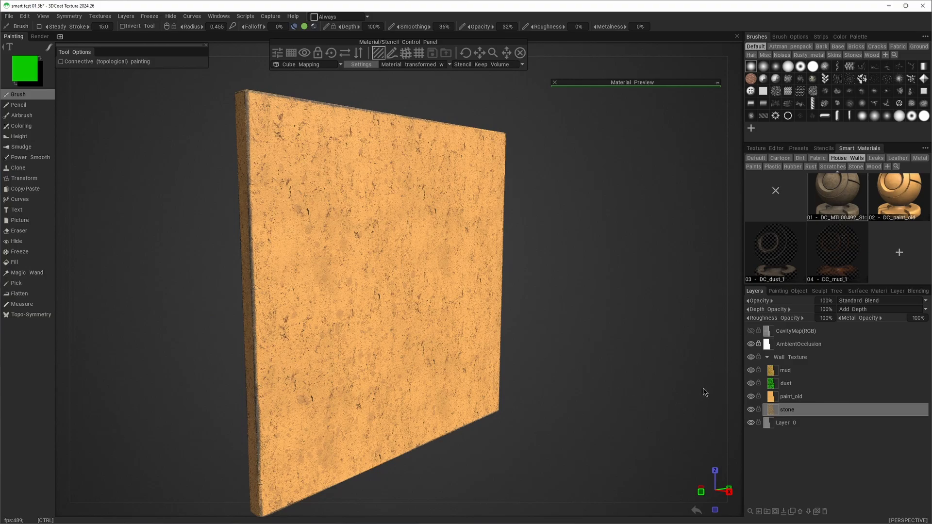
pyautogui.hotkey('ctrl', 's')
pyautogui.click(12, 16)
pyautogui.click(13, 16)
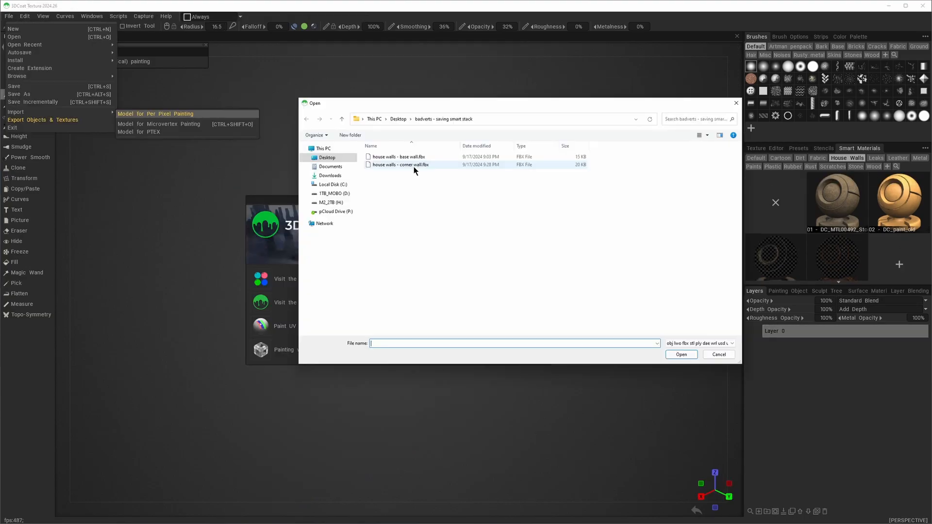
pyautogui.click(414, 166)
pyautogui.doubleClick(414, 166)
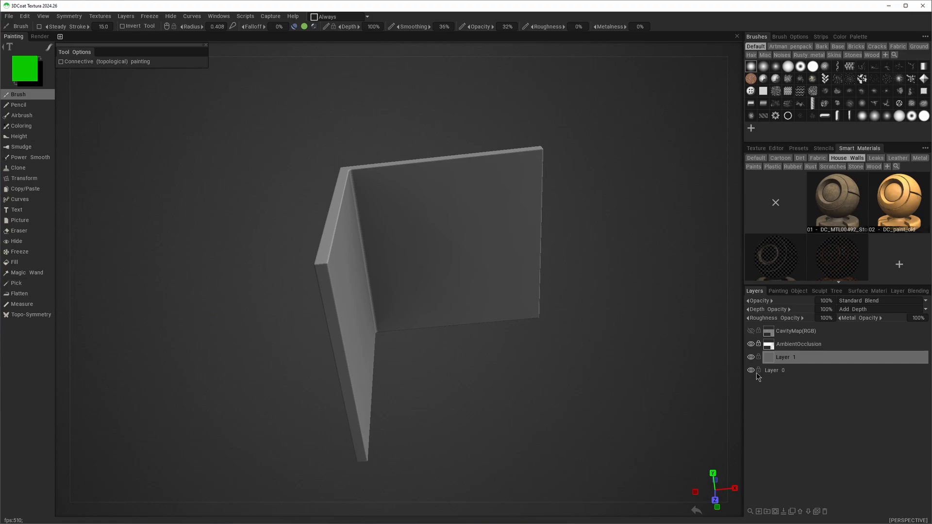
# Create a layer folder named "house walls" and move Layer 1 into it
pyautogui.click(767, 511)
pyautogui.doubleClick(786, 358)
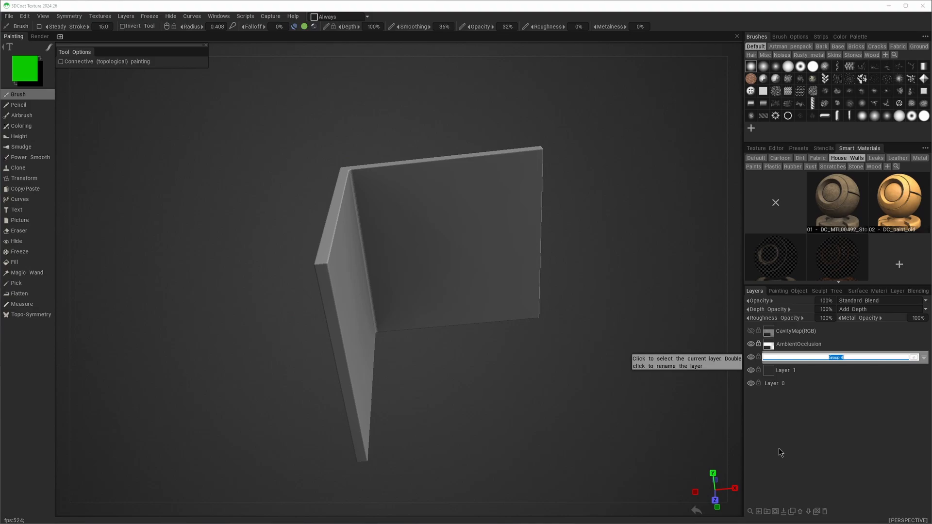
pyautogui.write('house walls')
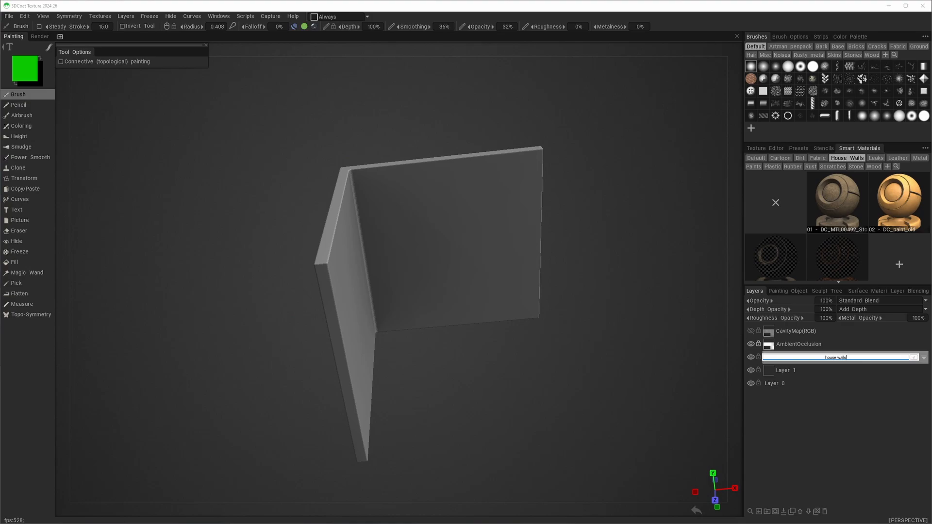
pyautogui.press('Return')
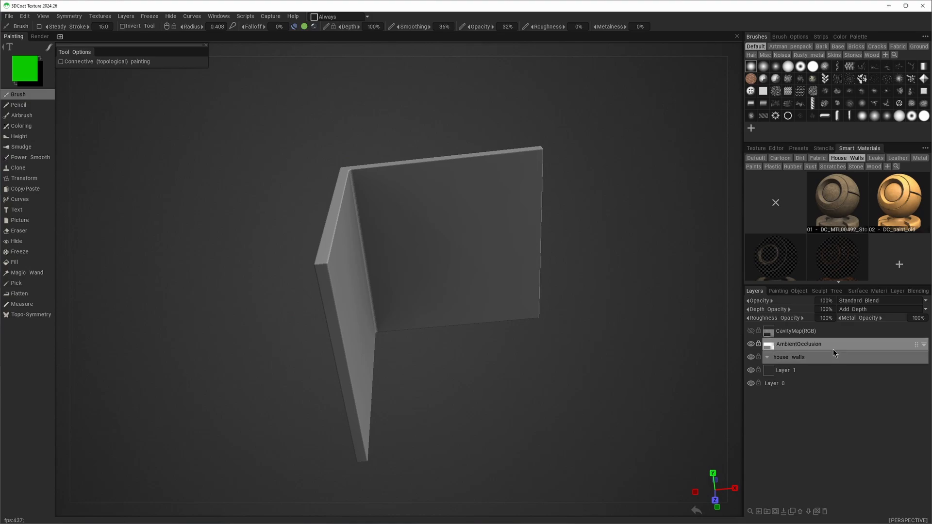
pyautogui.click(776, 373)
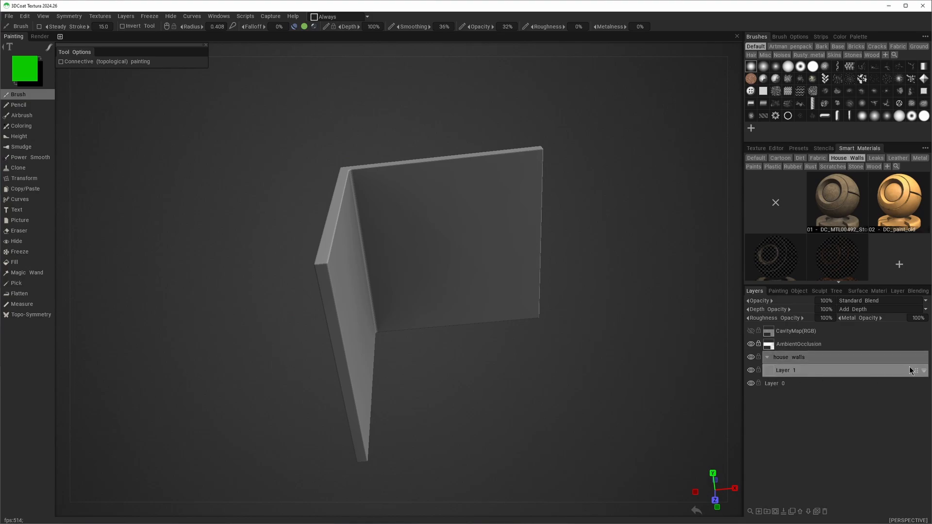
pyautogui.moveTo(917, 371); pyautogui.dragTo(903, 361)
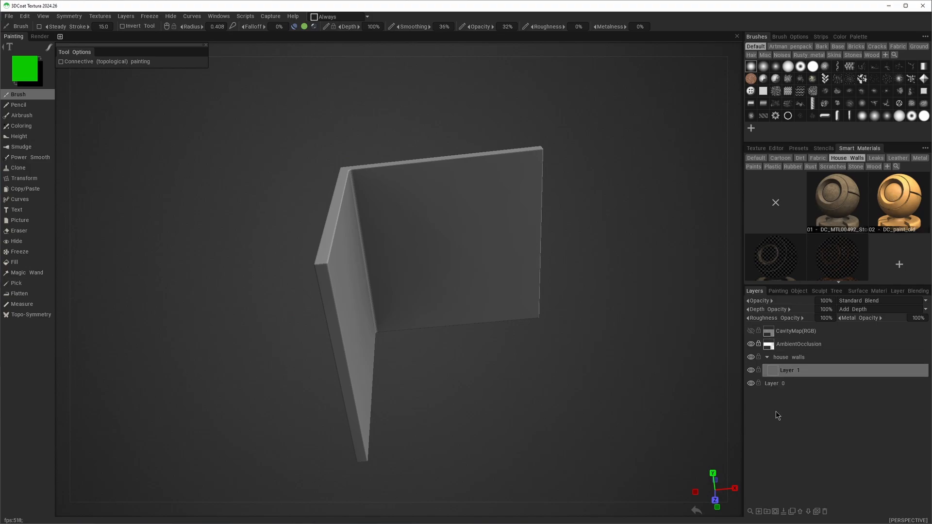
# Add three new empty layers above Layer 1 inside the house walls folder
pyautogui.click(759, 512)
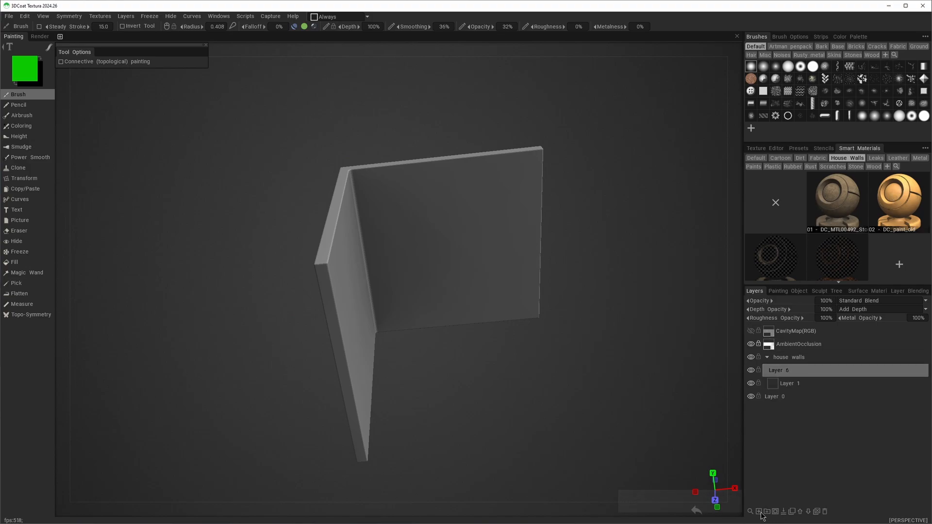
pyautogui.click(759, 513)
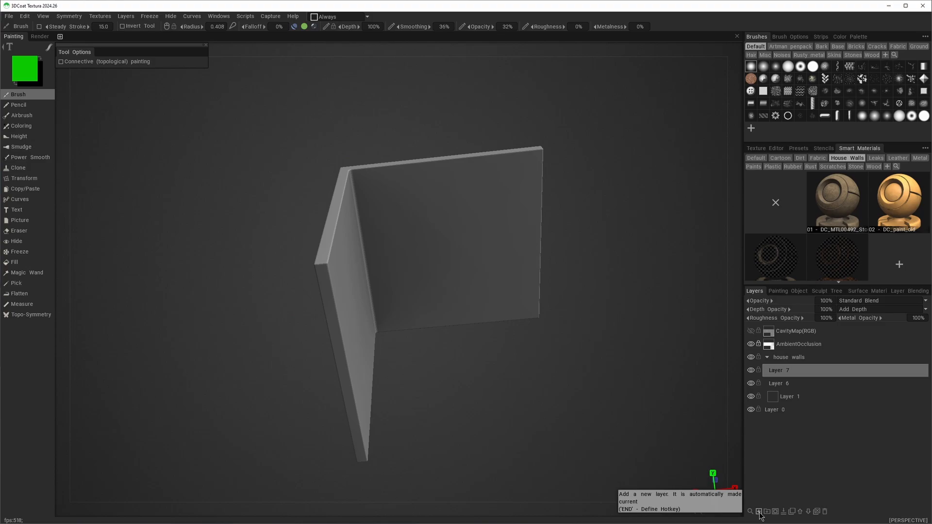
pyautogui.click(759, 512)
# Try to fill the entire Layer 1 with the 01 - DC_MTL00492_Stone_02 smart material on the corner wall, and undo the fill
pyautogui.click(806, 410)
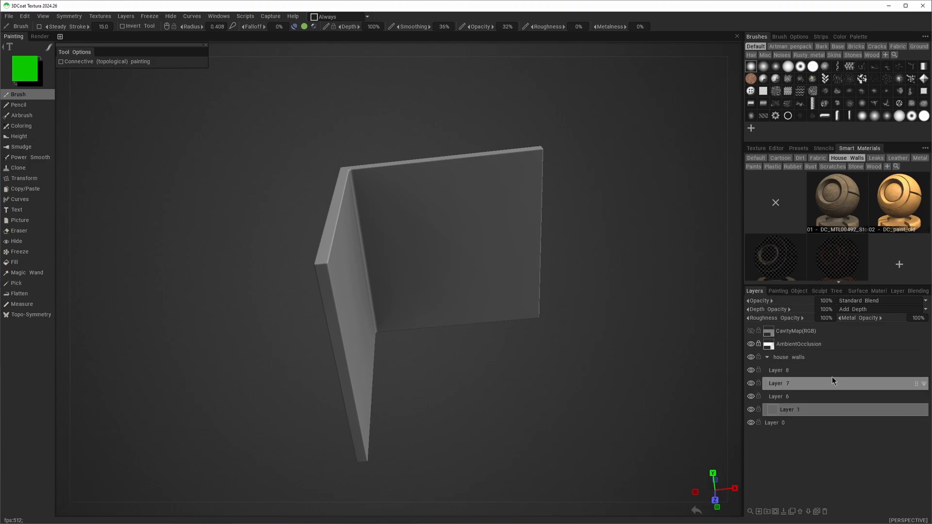
pyautogui.click(834, 201)
pyautogui.rightClick(835, 202)
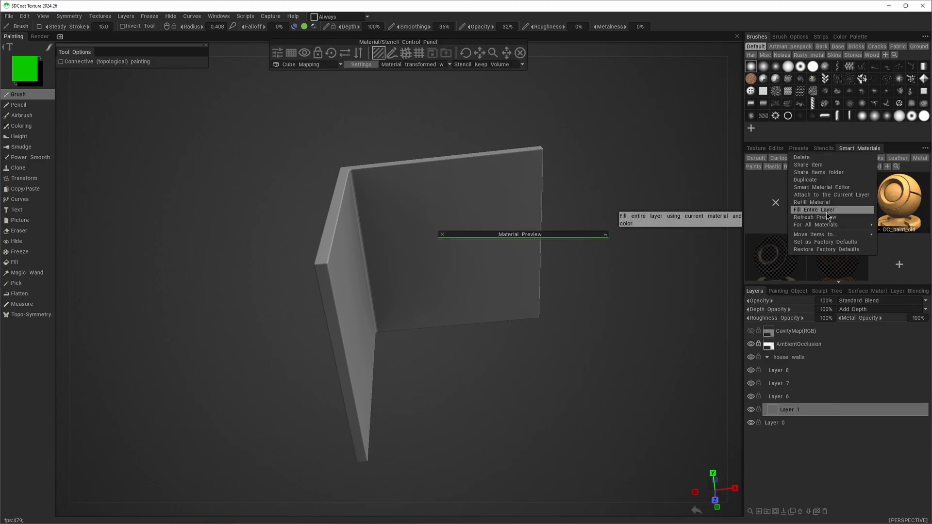
pyautogui.click(826, 211)
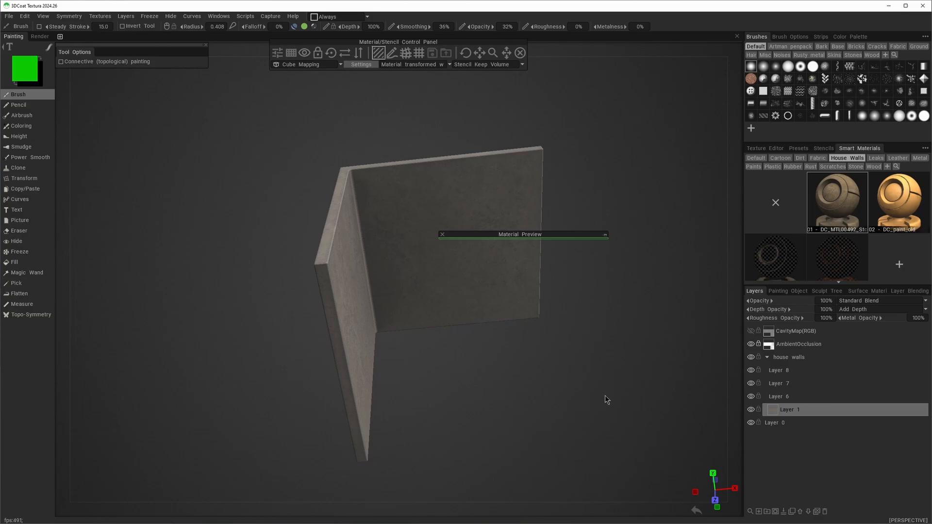
pyautogui.moveTo(604, 401)
pyautogui.mouseDown()
pyautogui.moveTo(562, 414)
pyautogui.moveTo(591, 403)
pyautogui.mouseUp()
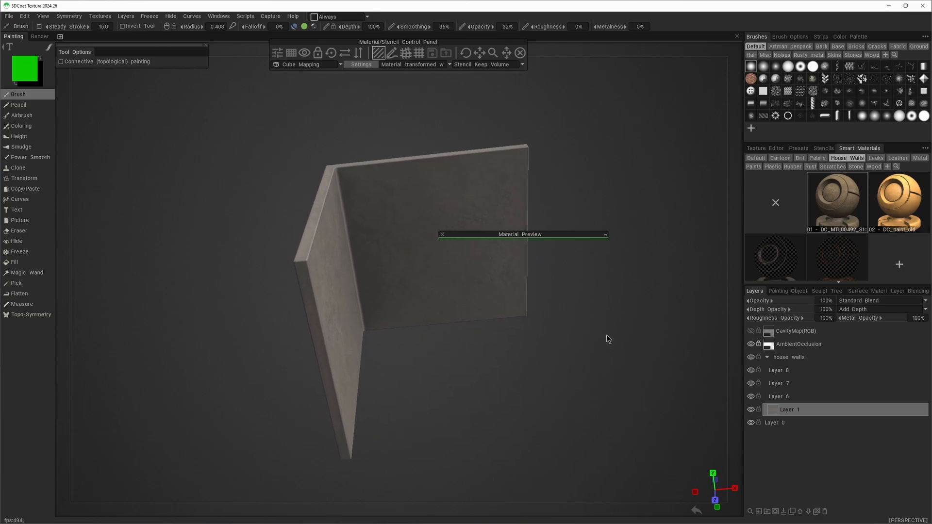
pyautogui.hotkey('ctrl', 'z')
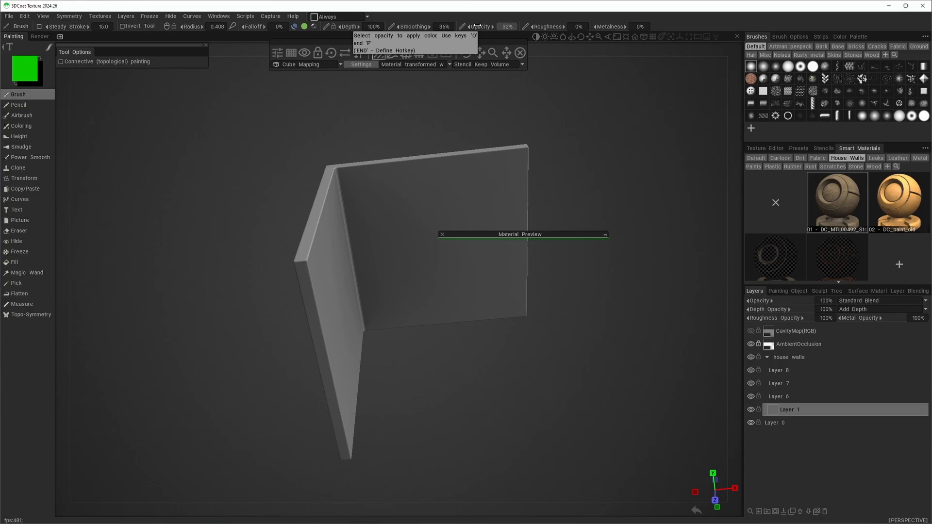
# At 100% opacity, fill the entire Layer 1 with the 01 - DC_MTL00492_Stone_02 smart material and Layer 6 with 02 - DC_paint_old
pyautogui.moveTo(477, 26); pyautogui.dragTo(539, 37)
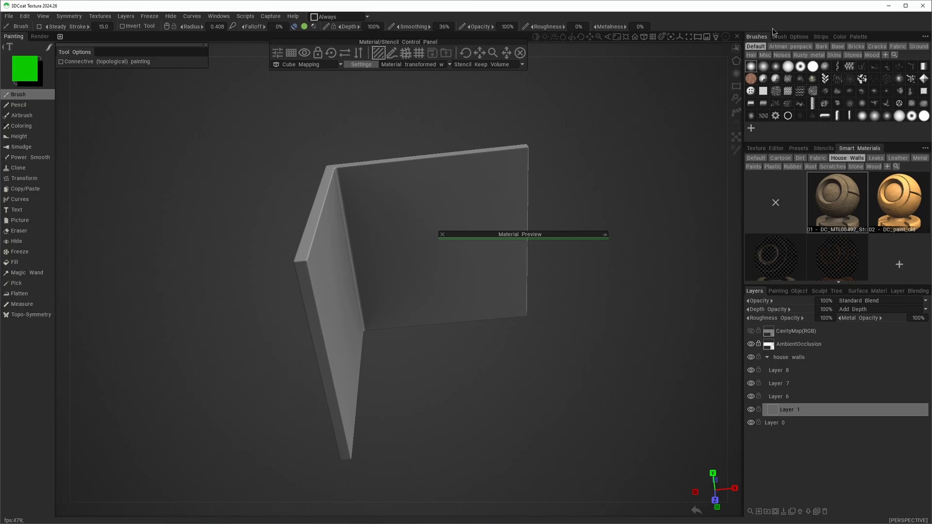
pyautogui.rightClick(843, 197)
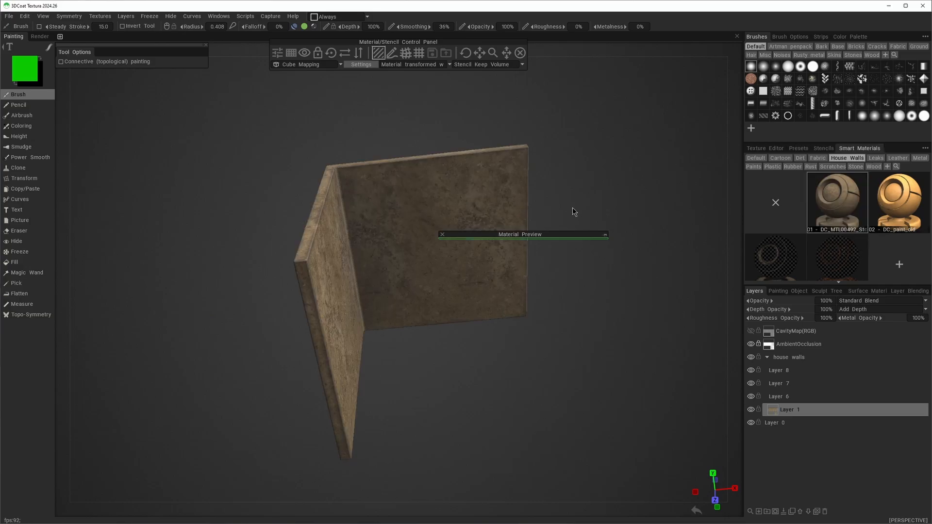
pyautogui.click(815, 396)
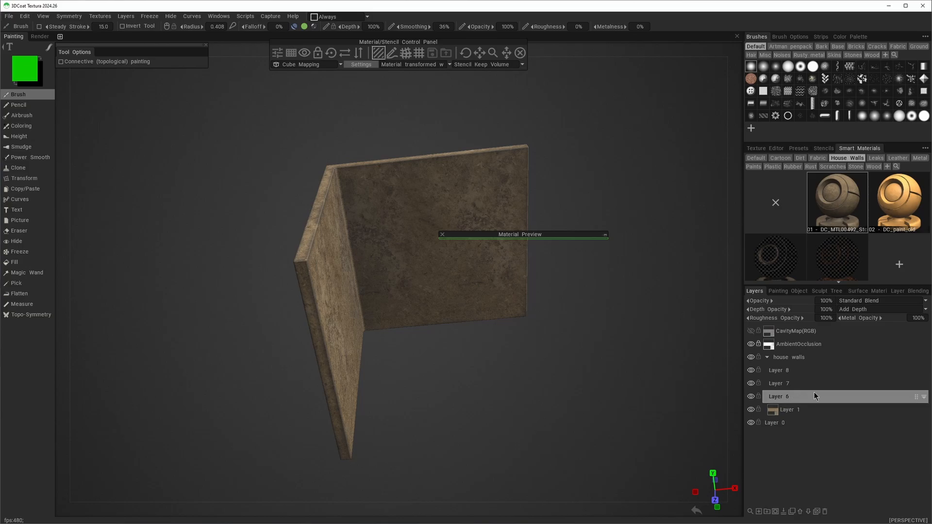
pyautogui.rightClick(890, 193)
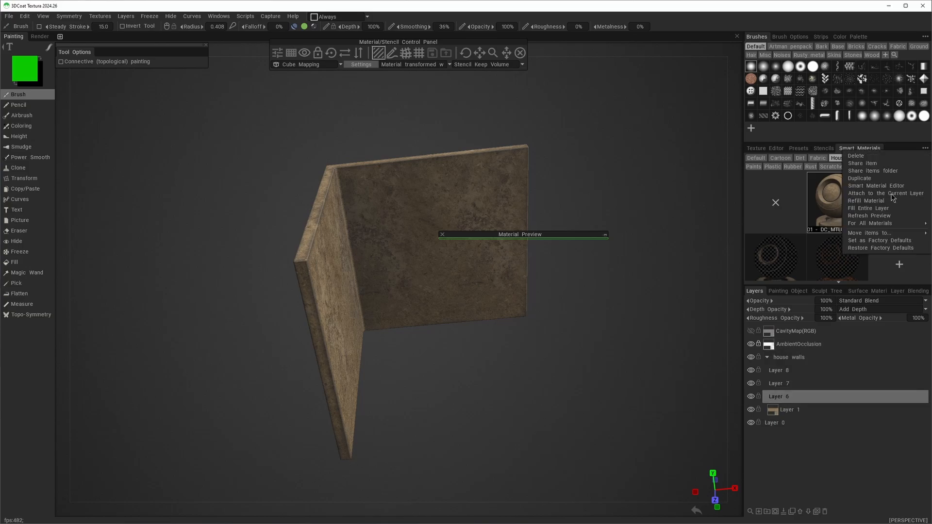
pyautogui.click(890, 193)
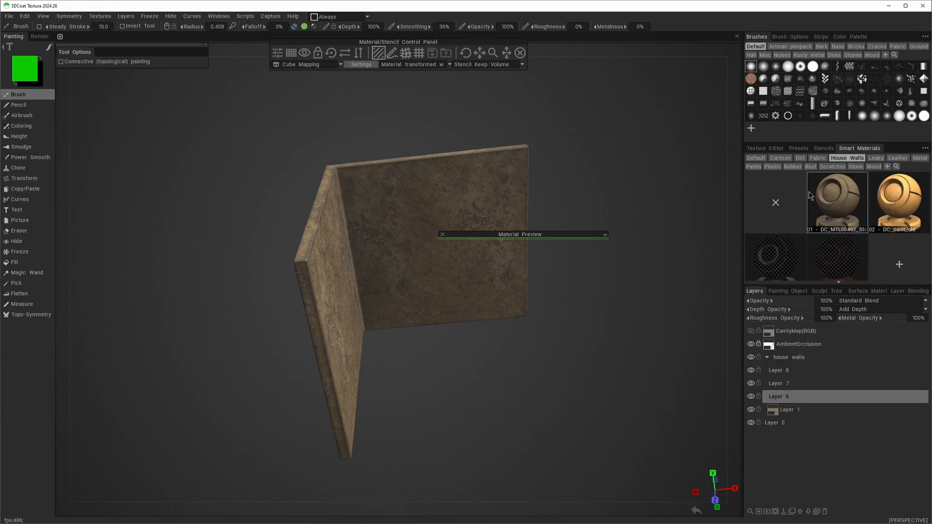
pyautogui.rightClick(911, 199)
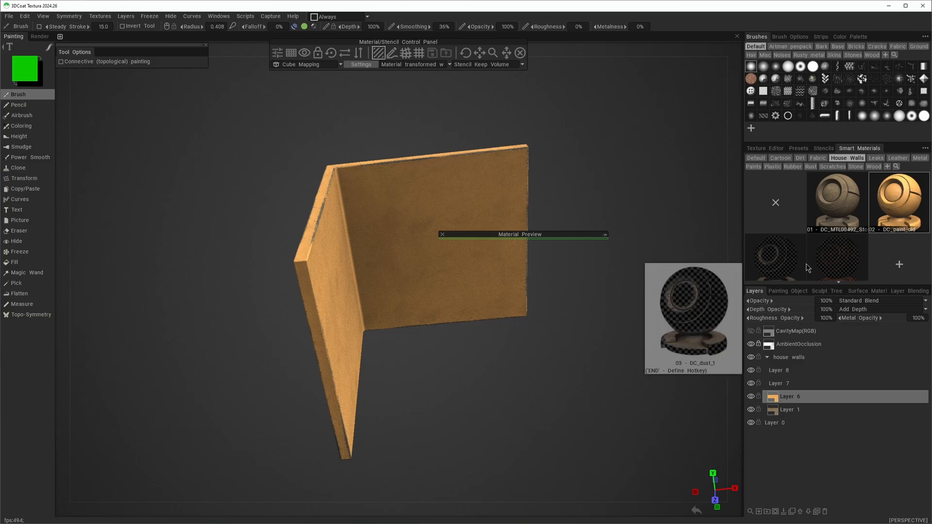
# Fill the entire Layer 7 with the 03 - DC_dust_1 smart material and Layer 8 with the fourth House Walls material
pyautogui.rightClick(782, 259)
pyautogui.click(777, 383)
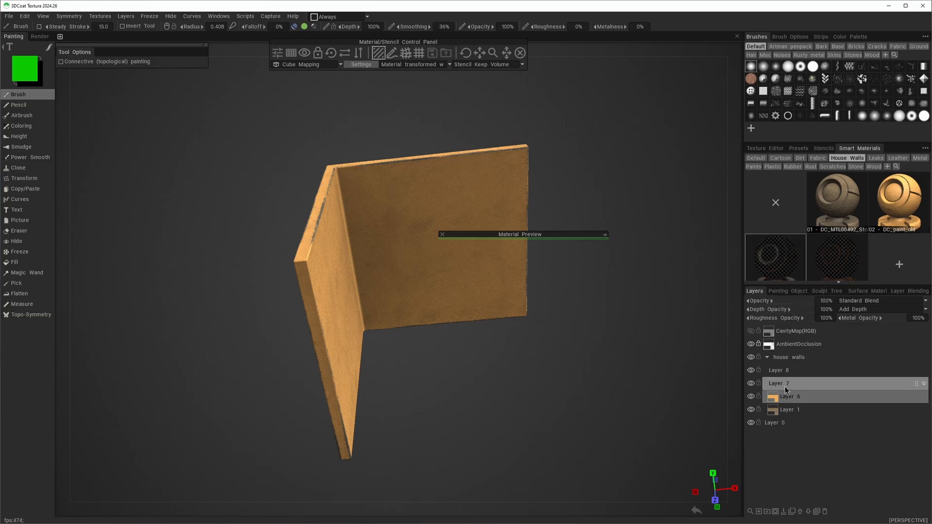
pyautogui.rightClick(780, 257)
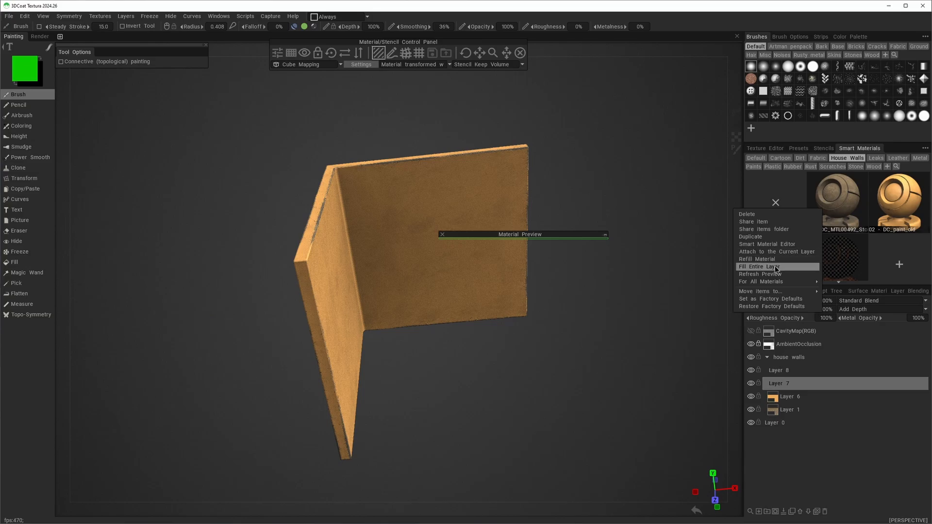
pyautogui.click(777, 267)
pyautogui.rightClick(835, 262)
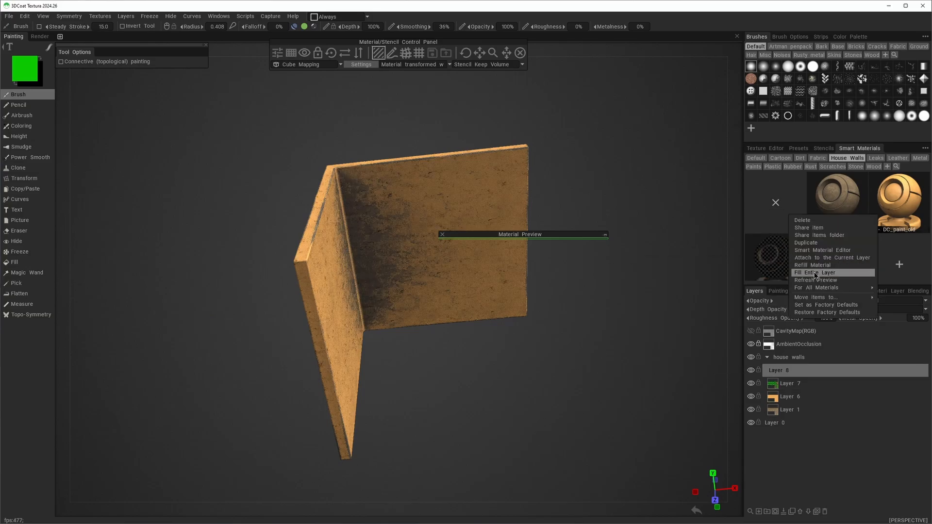
pyautogui.click(816, 273)
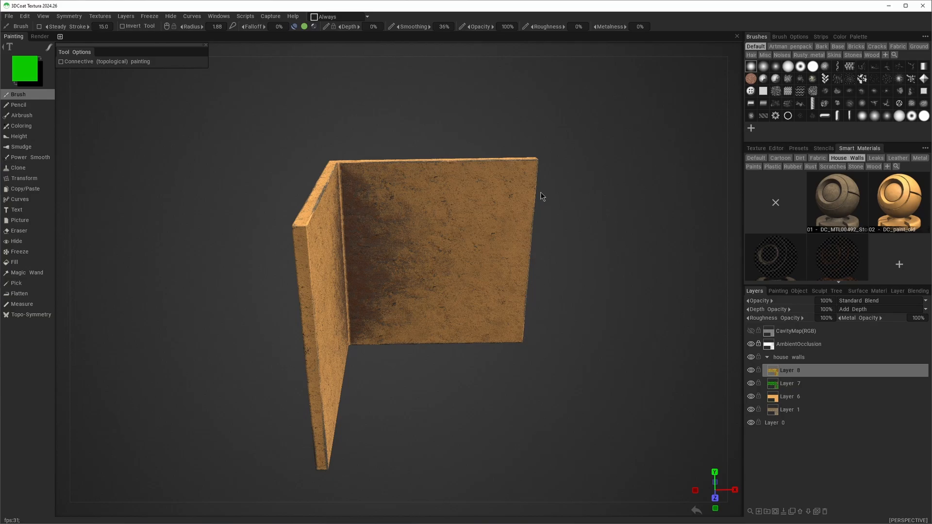
# Start a new scene with the doorway wall model
pyautogui.click(9, 16)
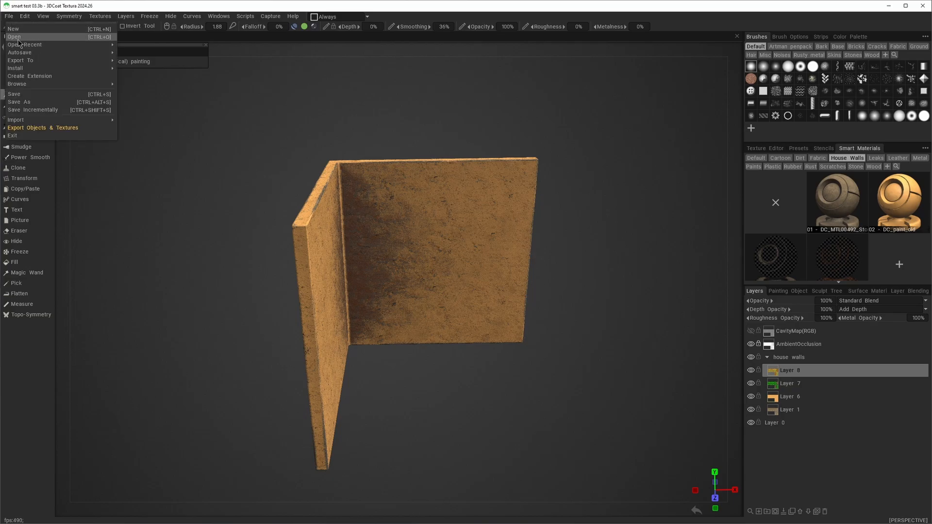
pyautogui.click(14, 29)
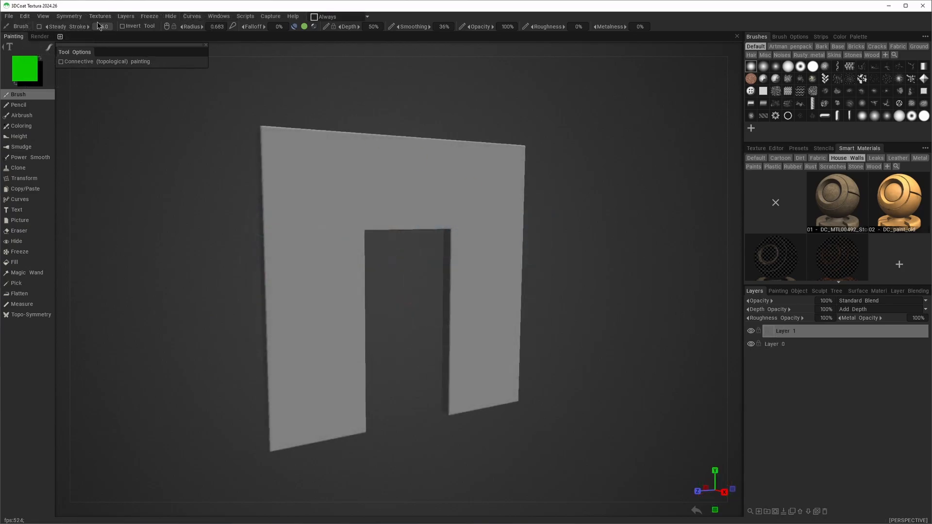
# Calculate the ambient occlusion and curvature maps for the doorway wall
pyautogui.moveTo(100, 16)
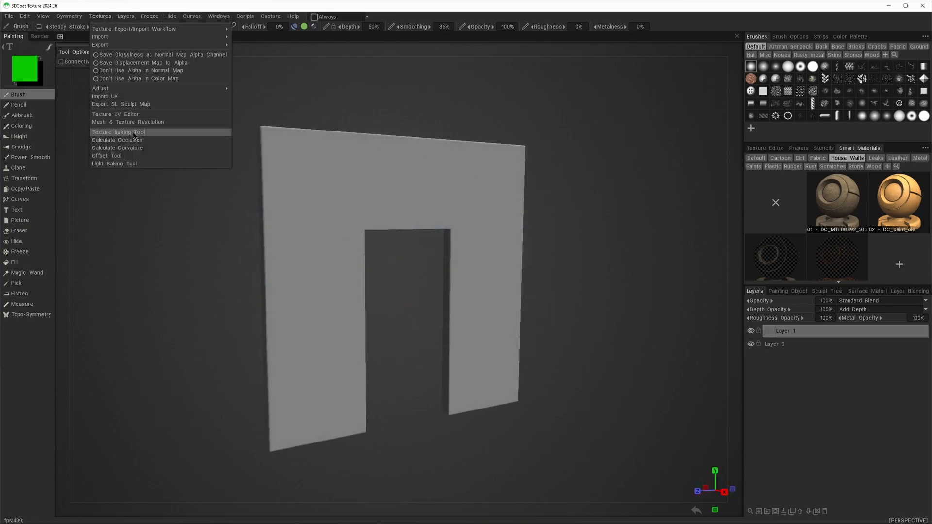
pyautogui.click(127, 140)
pyautogui.click(345, 332)
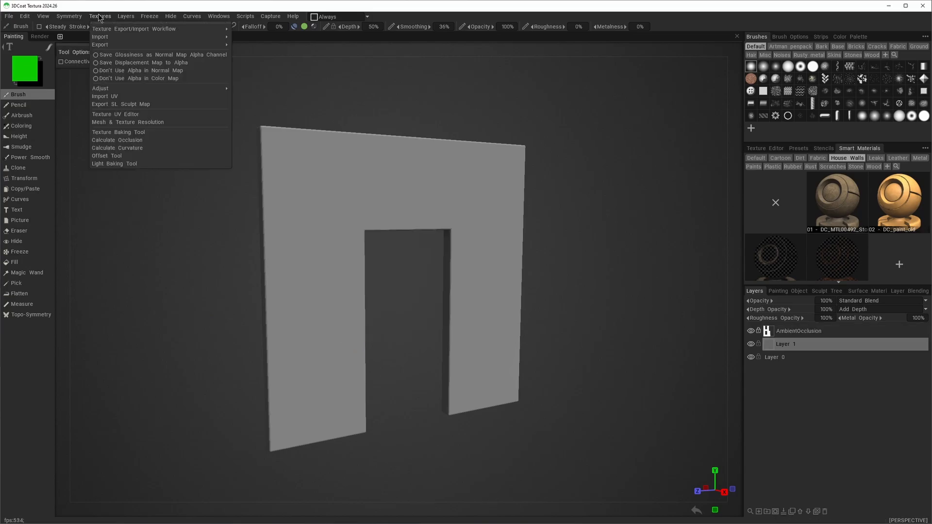
pyautogui.click(119, 148)
pyautogui.click(340, 306)
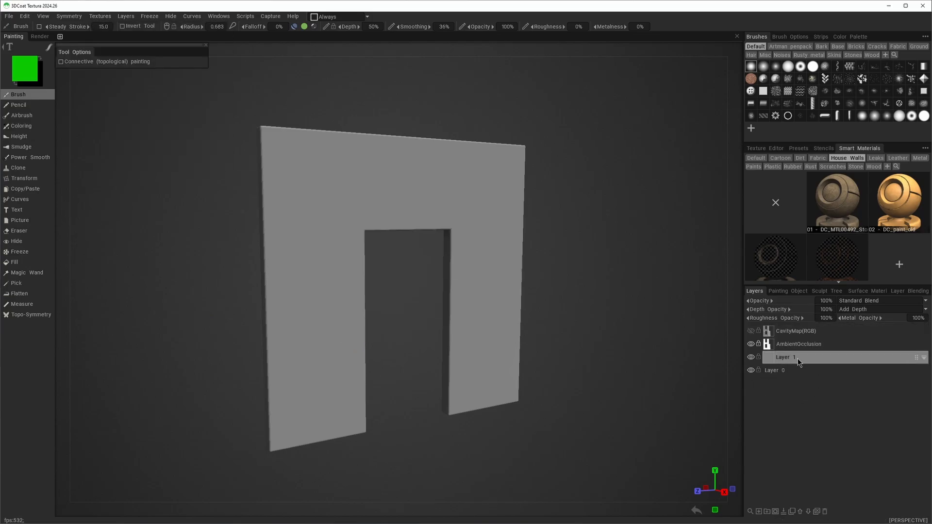
# Create a "house walls" layer folder containing Layer 1 and add three empty layers above Layer 1
pyautogui.click(767, 511)
pyautogui.click(759, 512)
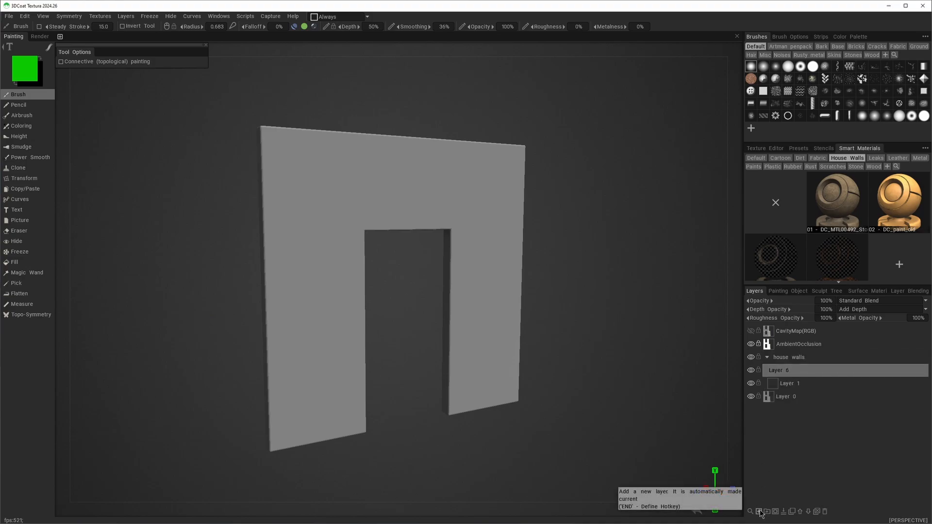
pyautogui.click(759, 511)
pyautogui.click(760, 512)
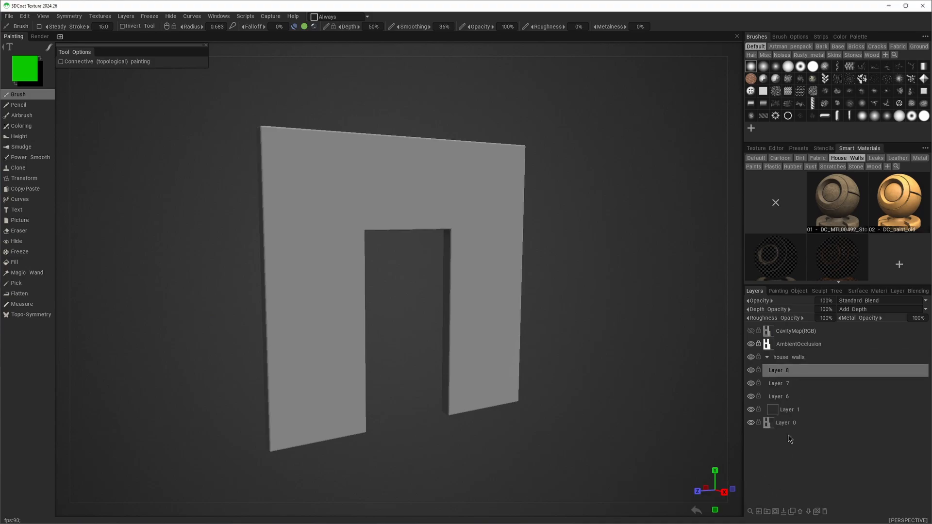
# Fill the doorway wall's Layer 1 with the 01 - DC_MTL00492_Stone_02 smart material and Layer 6 with 02 - DC_paint_old
pyautogui.click(786, 410)
pyautogui.click(840, 197)
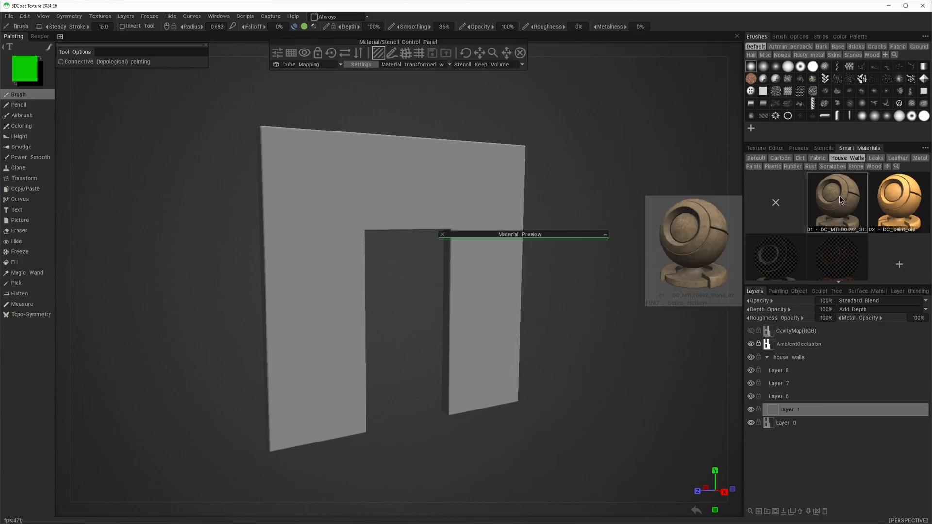
pyautogui.rightClick(840, 196)
pyautogui.click(834, 211)
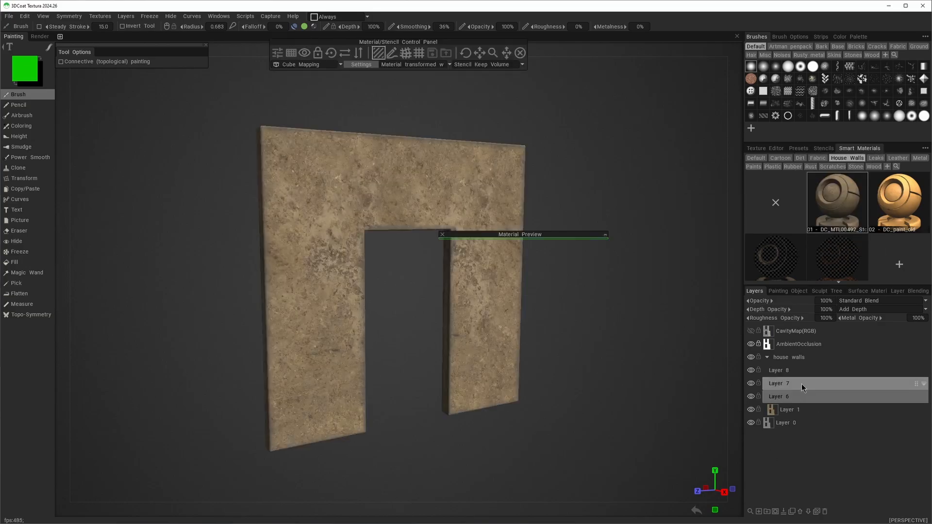
pyautogui.rightClick(899, 196)
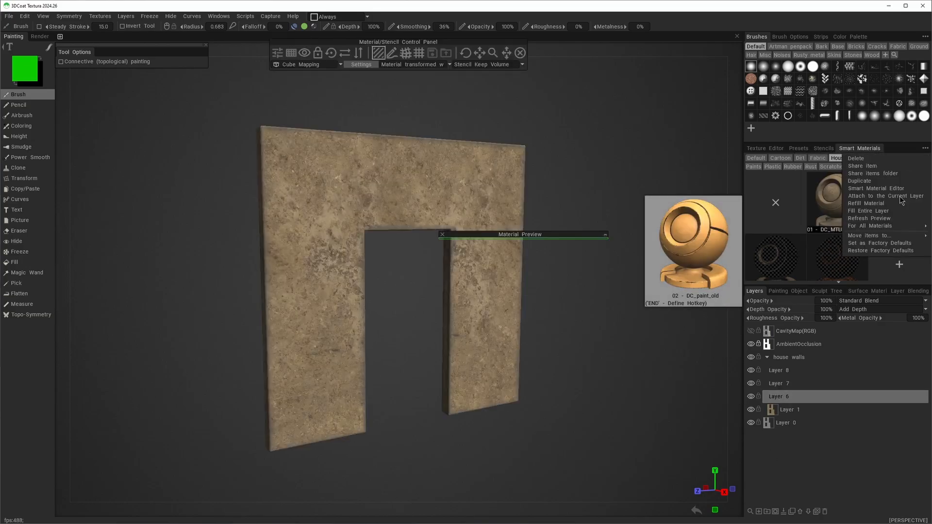
pyautogui.click(880, 214)
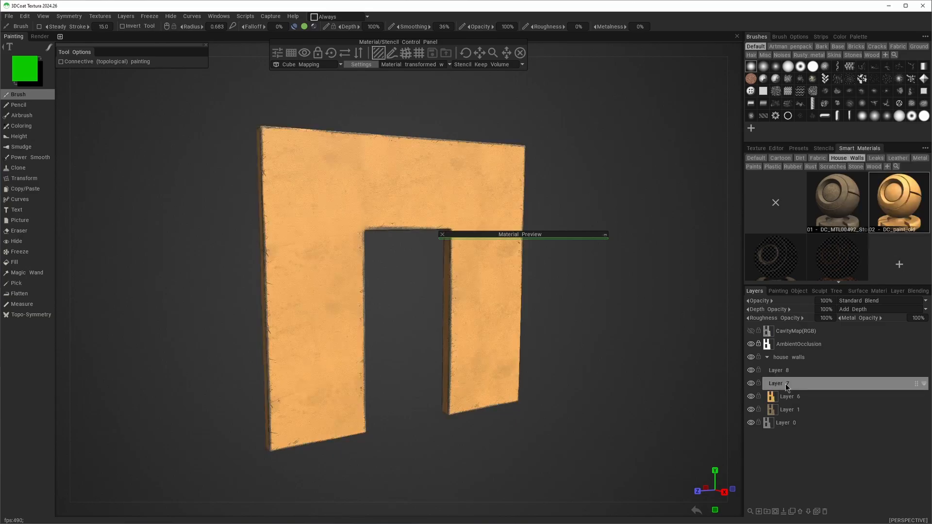
# Fill the doorway wall's Layer 7 with the 03 - DC_dust_1 smart material and Layer 8 with the fourth House Walls material
pyautogui.rightClick(779, 257)
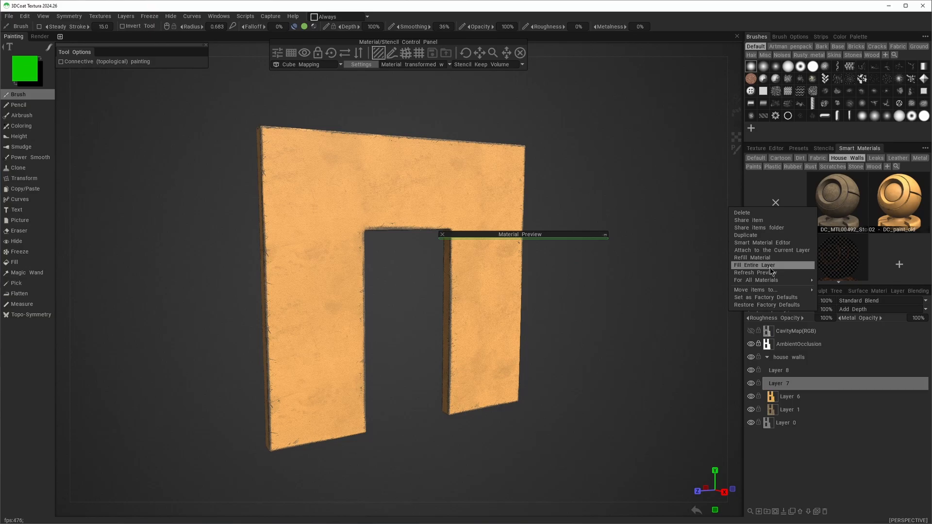
pyautogui.click(770, 267)
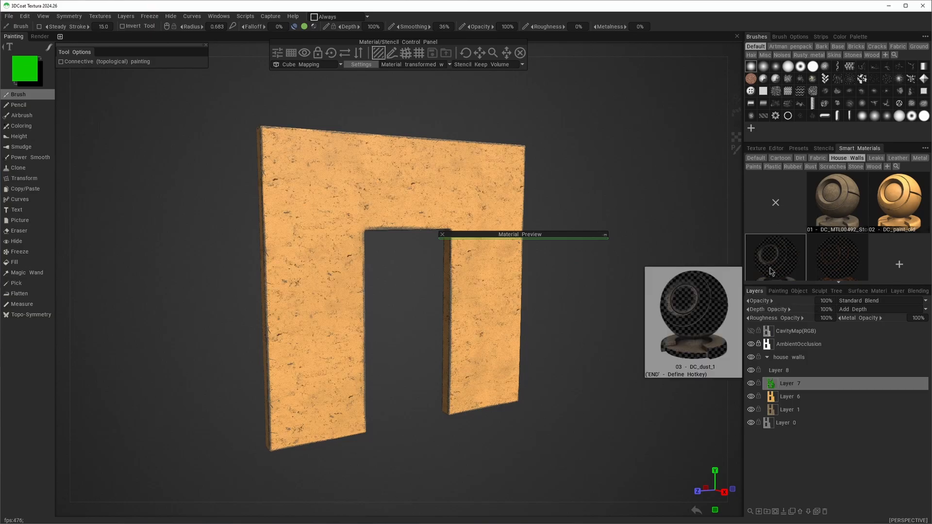
pyautogui.rightClick(838, 266)
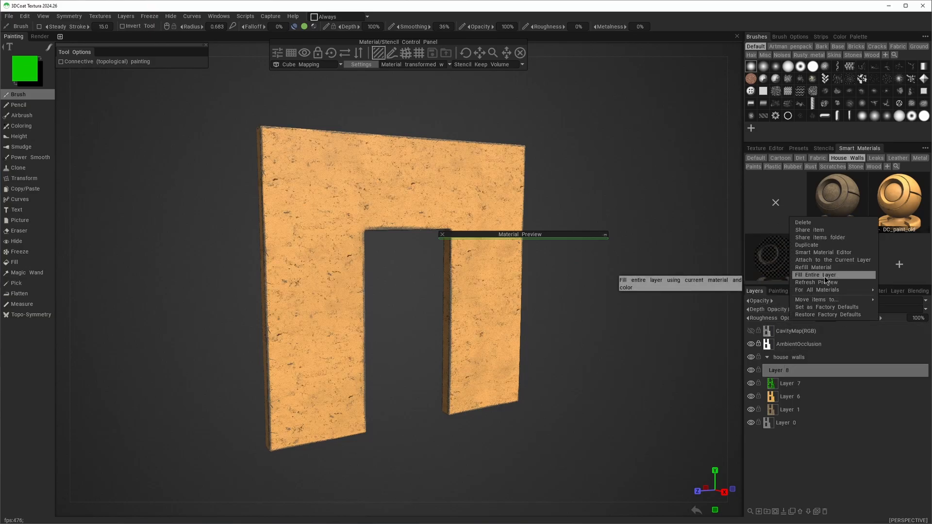
pyautogui.click(816, 275)
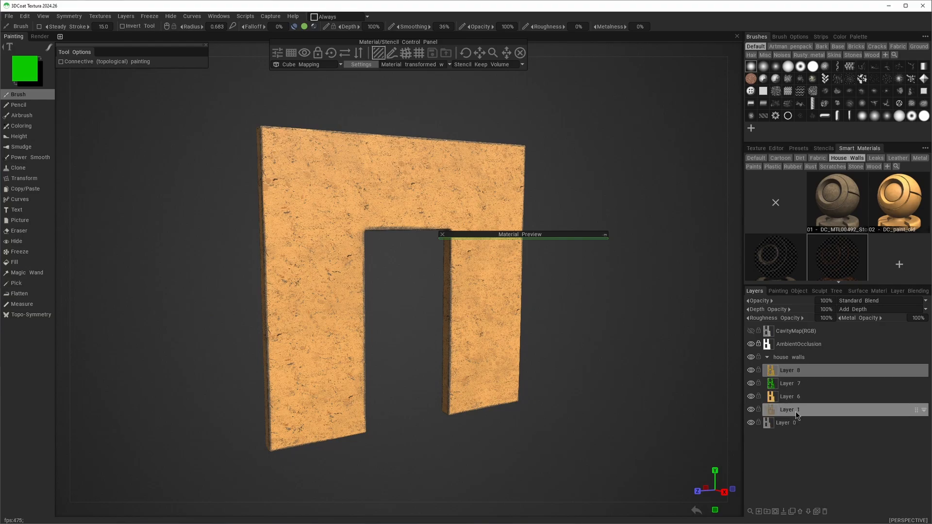
# Rename Layer 1 in the house walls folder as "stone"
pyautogui.doubleClick(797, 411)
pyautogui.write('stio')
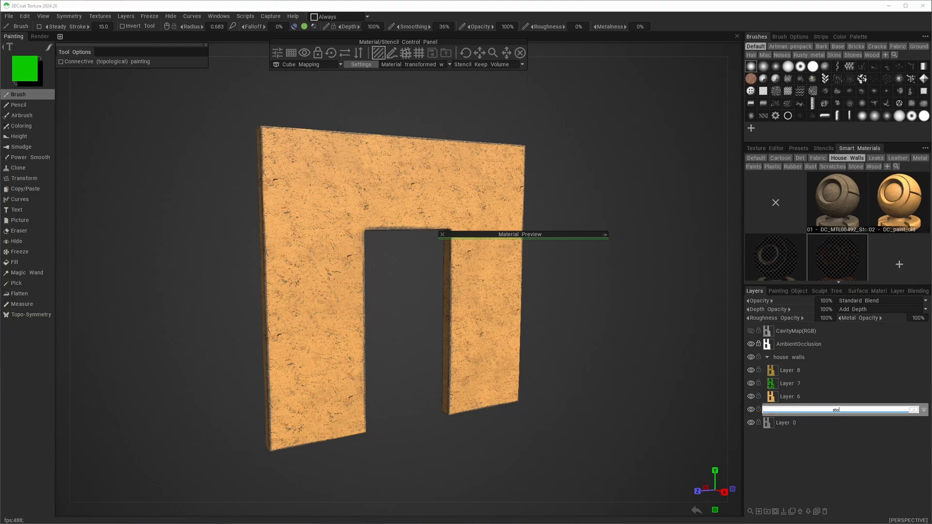
pyautogui.write('e')
pyautogui.press('Return')
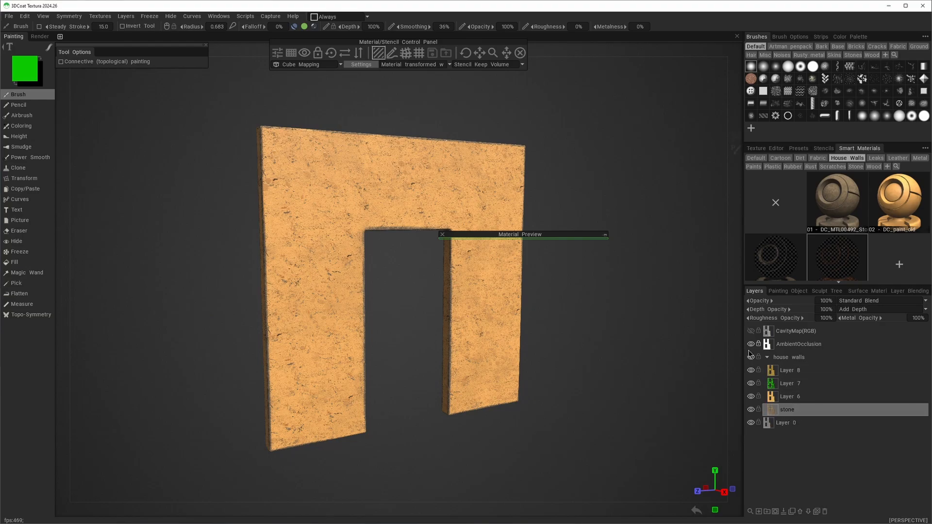
# Rename Layer 6 in the house walls folder as "old paint"
pyautogui.doubleClick(792, 396)
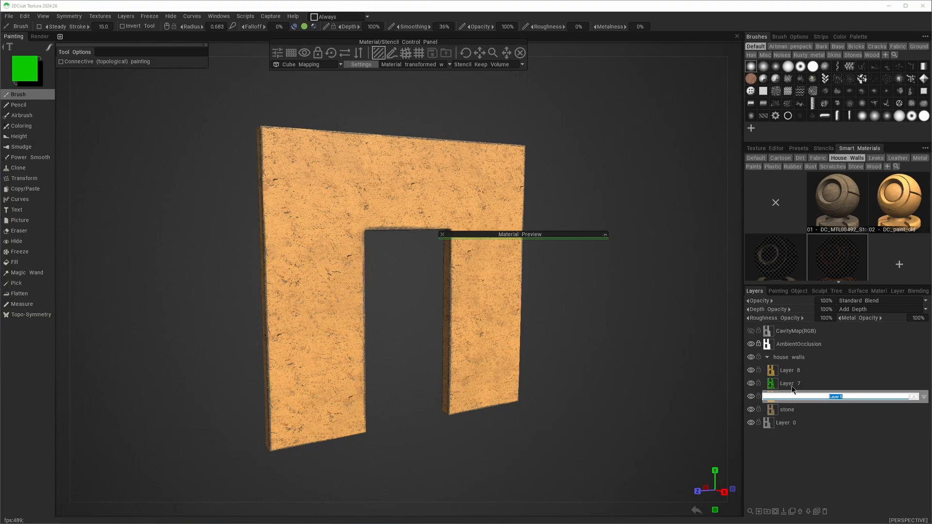
pyautogui.write('old paint')
pyautogui.press('Return')
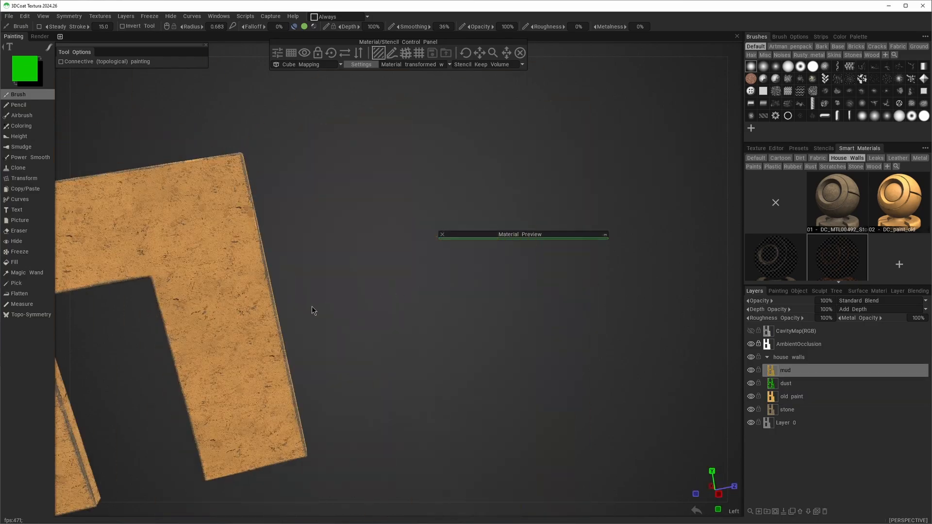
pyautogui.moveTo(312, 310); pyautogui.dragTo(468, 261)
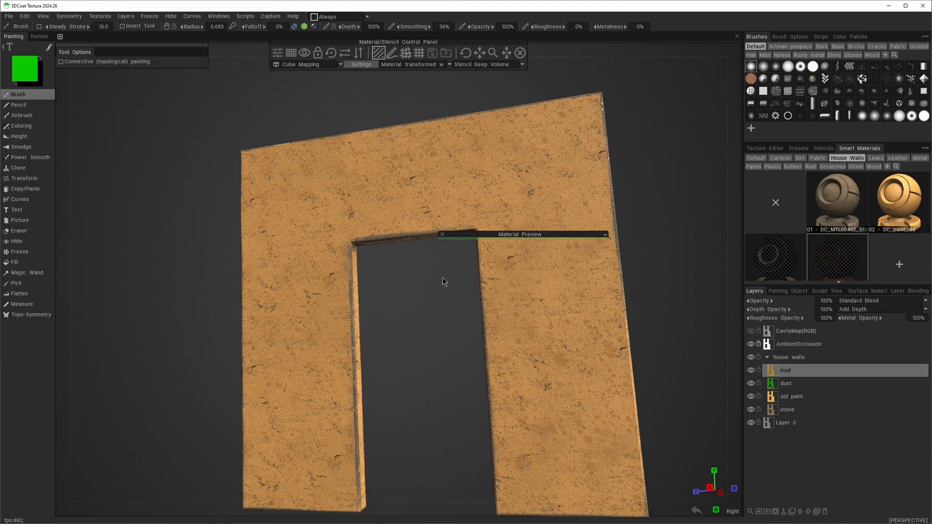